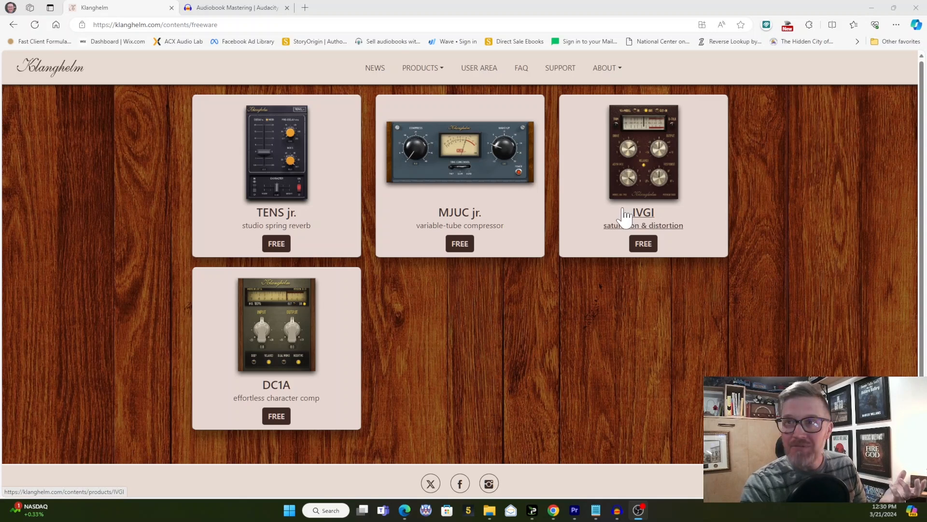
Open the free IVGI saturation and distortion plugin's page and download its Windows installer.
click(644, 244)
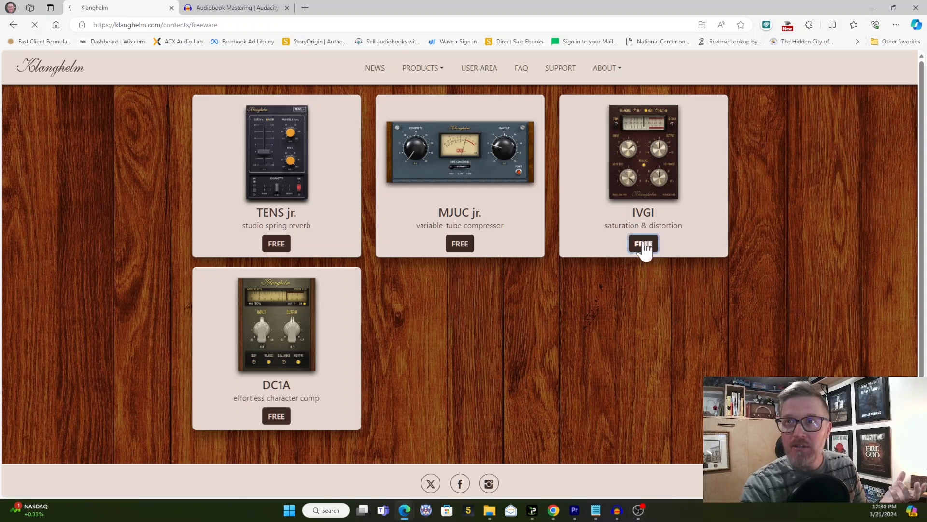
scroll(584, 451, down, 5)
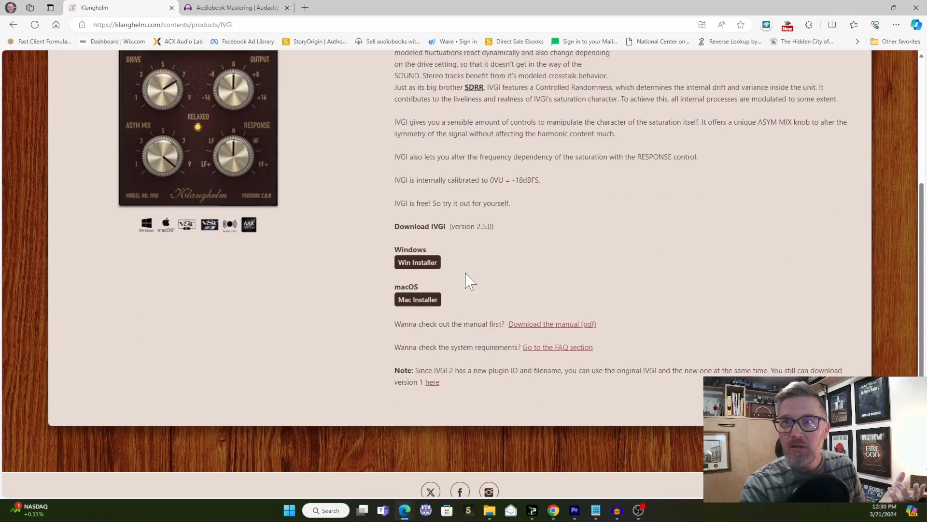
click(435, 264)
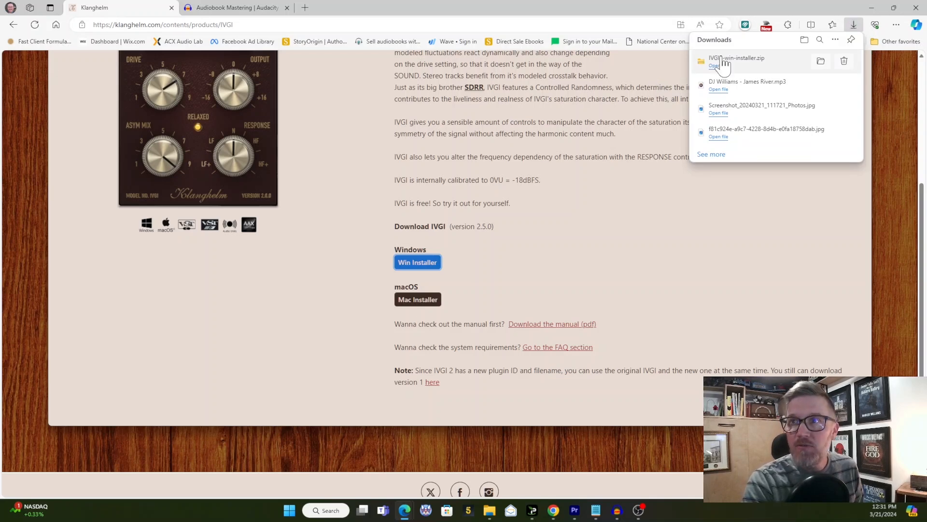
Open the downloaded IVGI2-win-installer.zip and extract its contents to a folder.
click(722, 62)
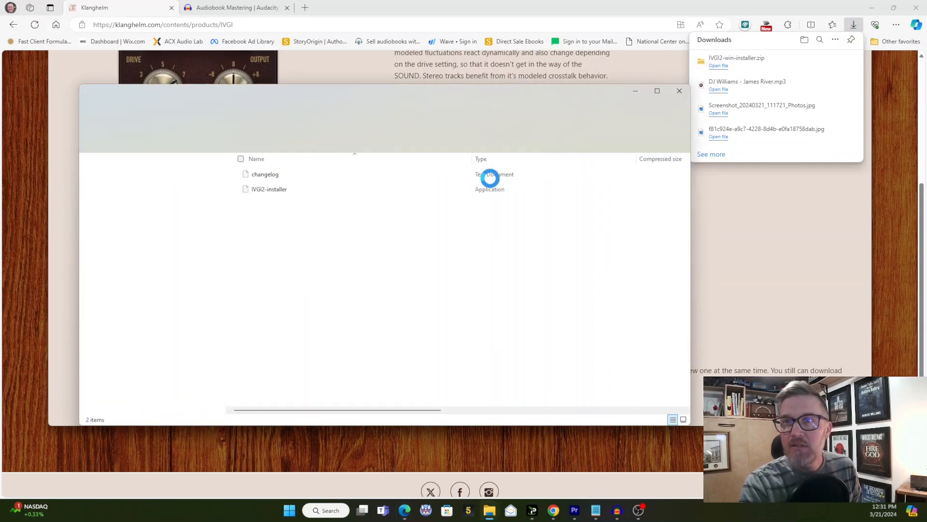
double_click(317, 193)
click(442, 271)
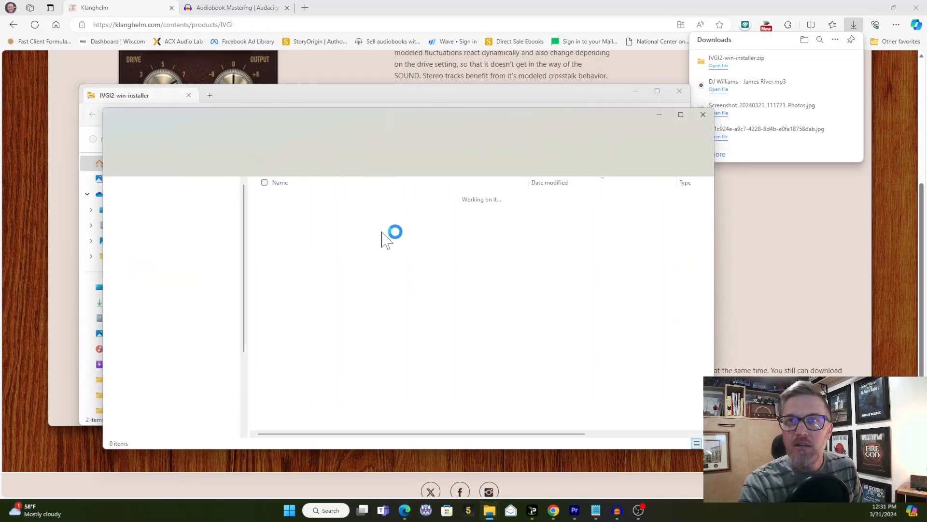
Launch the extracted IVGI2-installer and allow it to run anyway despite the Windows SmartScreen block.
double_click(310, 230)
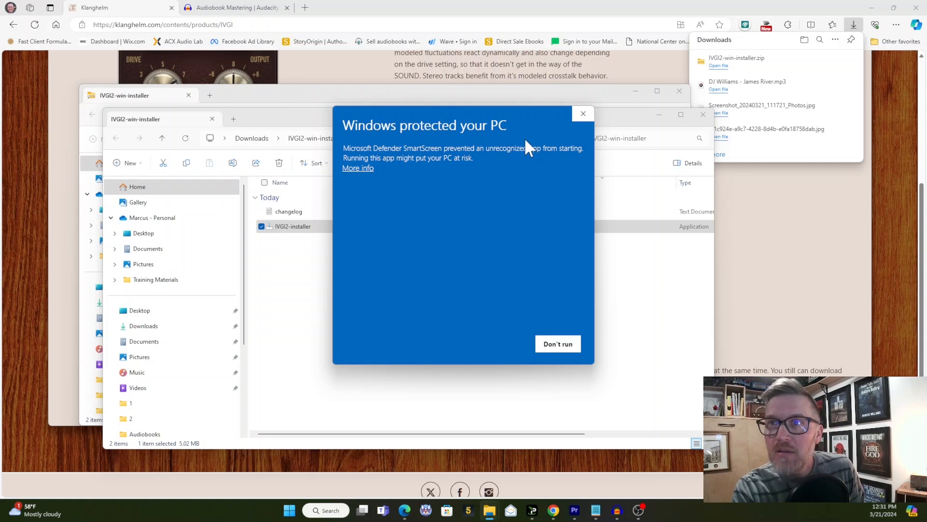
click(558, 344)
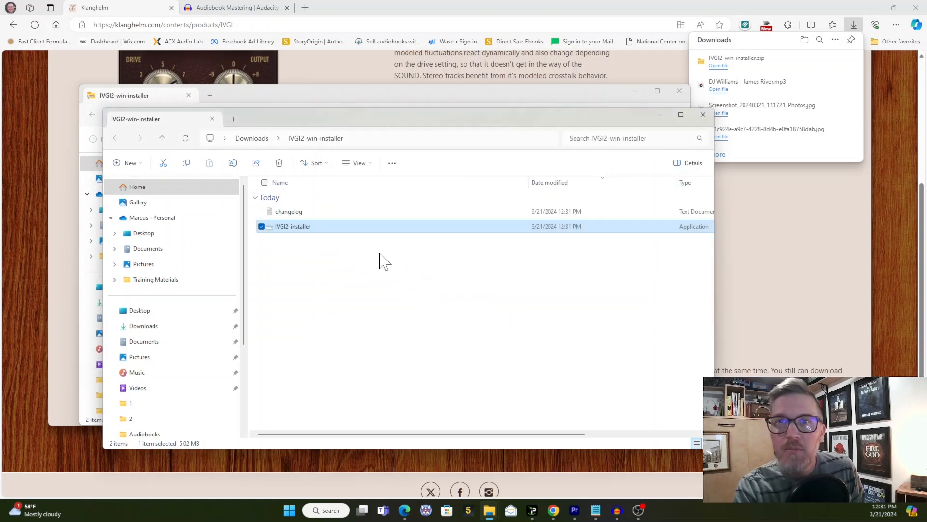
double_click(313, 228)
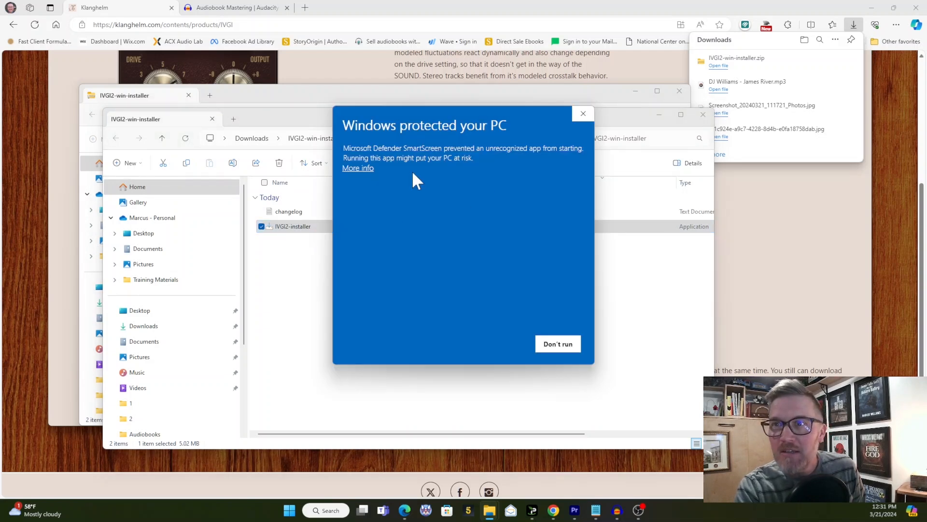
click(358, 168)
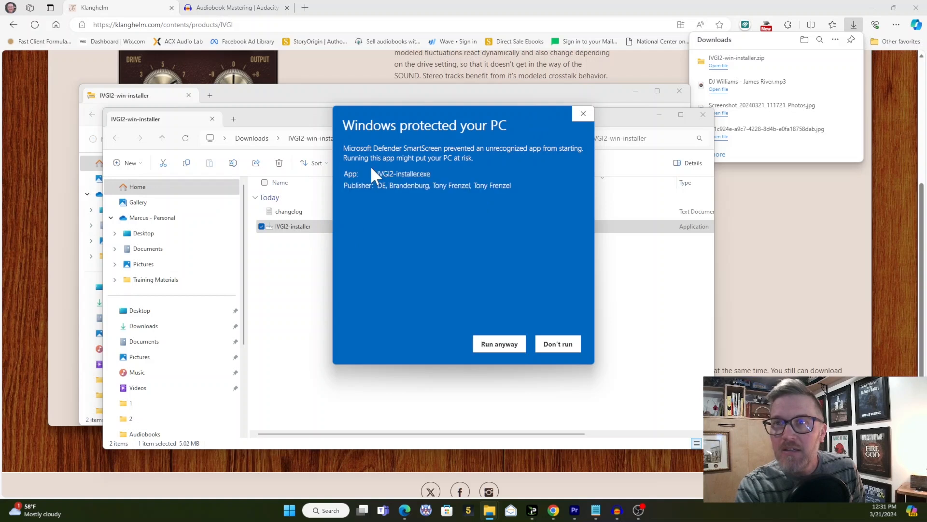
click(491, 345)
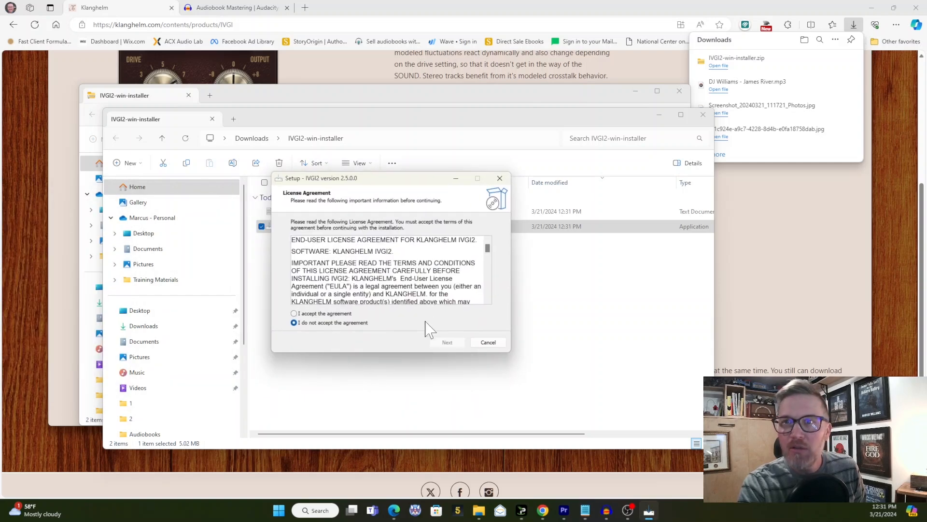
Accept the IVGI2 license agreement and continue to the destination choice.
click(321, 314)
scroll(386, 271, down, 10)
scroll(386, 271, down, 10)
click(456, 343)
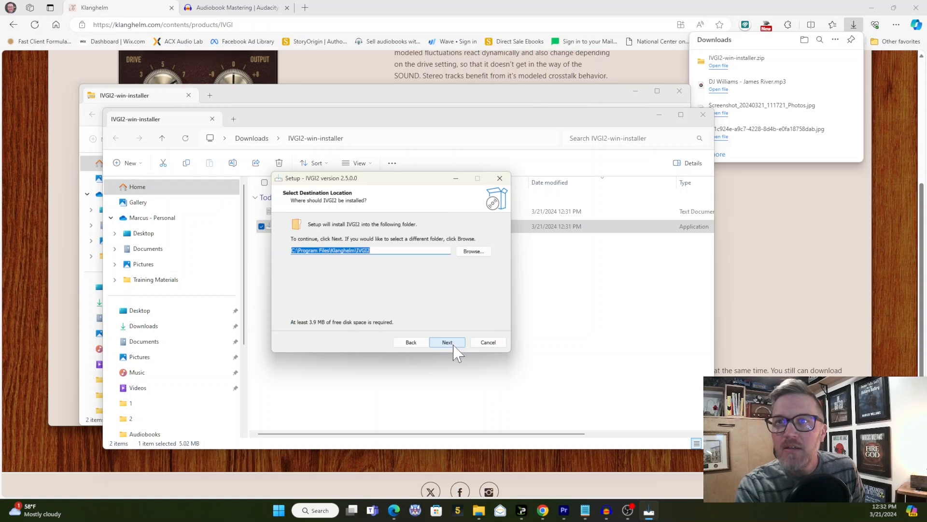
Install IVGI2 with the default destination, plugin and Start Menu folders, and finish the setup.
click(447, 342)
click(447, 342)
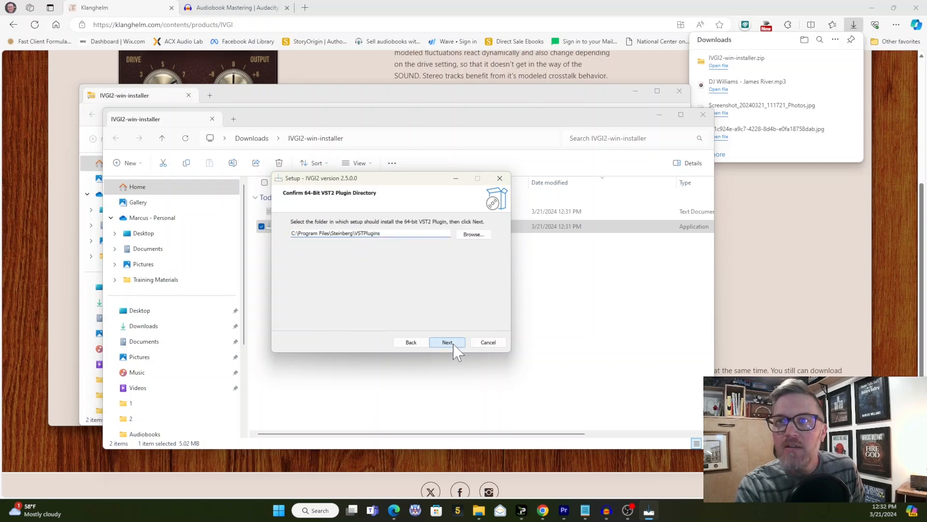
click(447, 342)
click(447, 343)
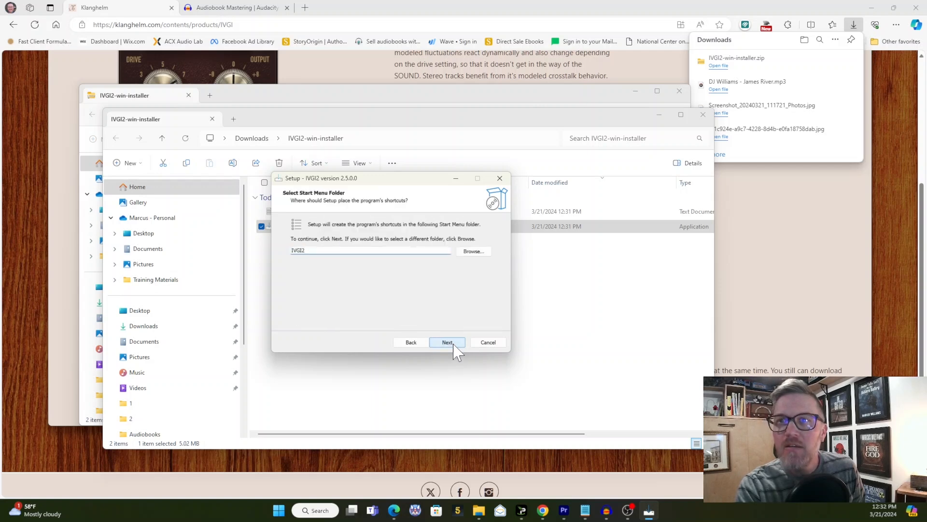
click(447, 343)
click(454, 344)
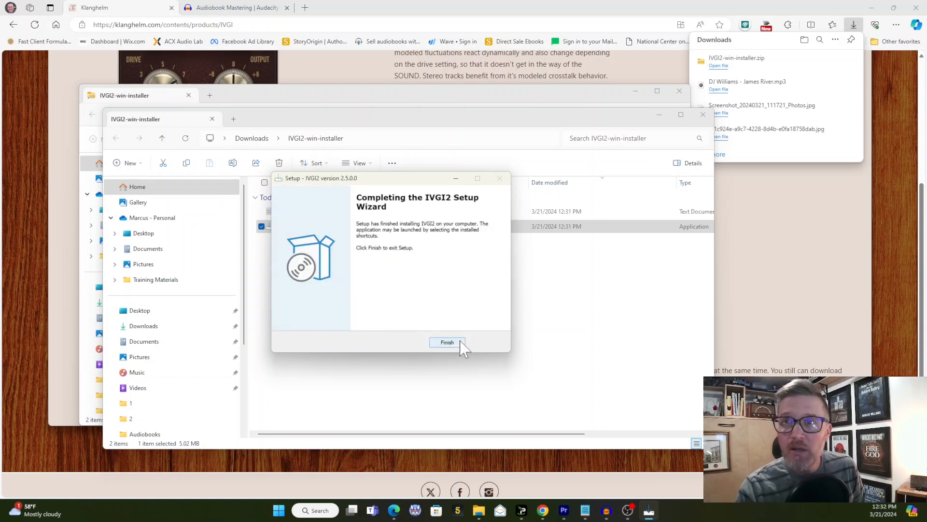
click(448, 342)
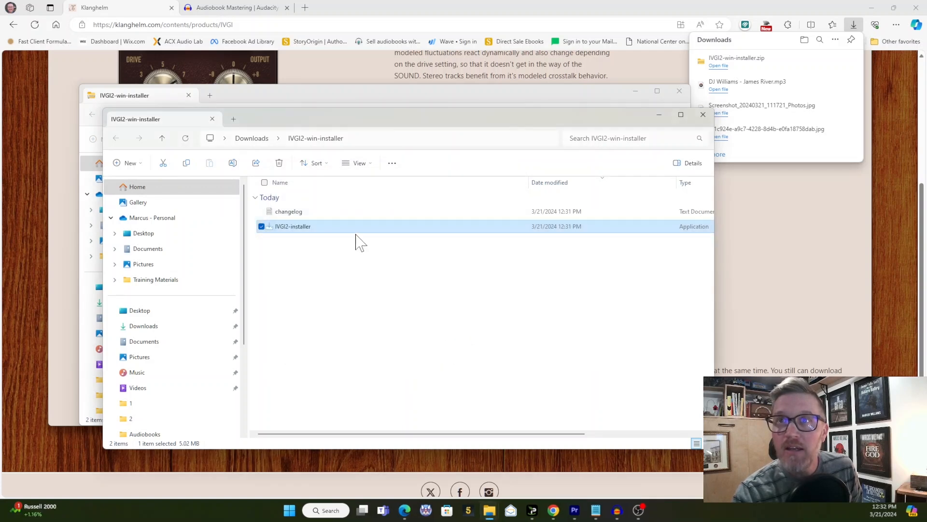
Switch to Audacity and rescan for newly installed plugins in the Plugin Manager.
click(617, 510)
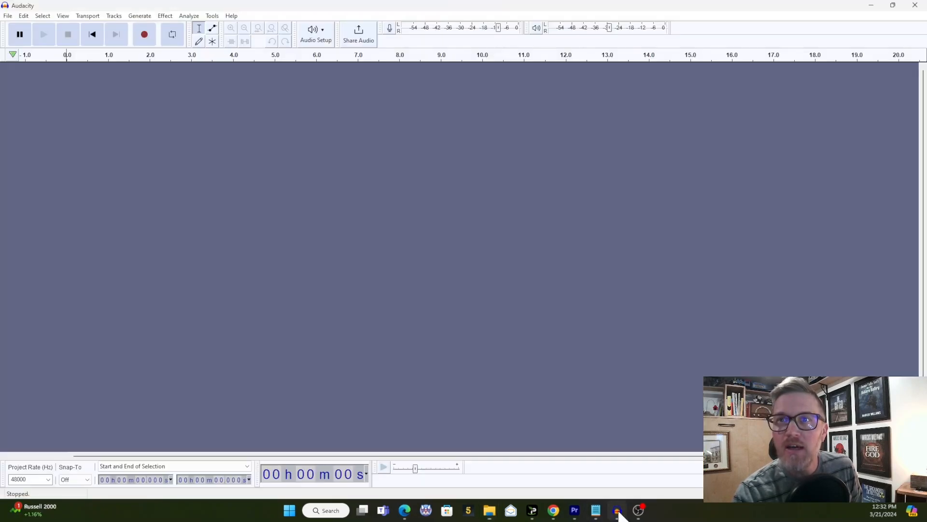
click(165, 16)
click(183, 27)
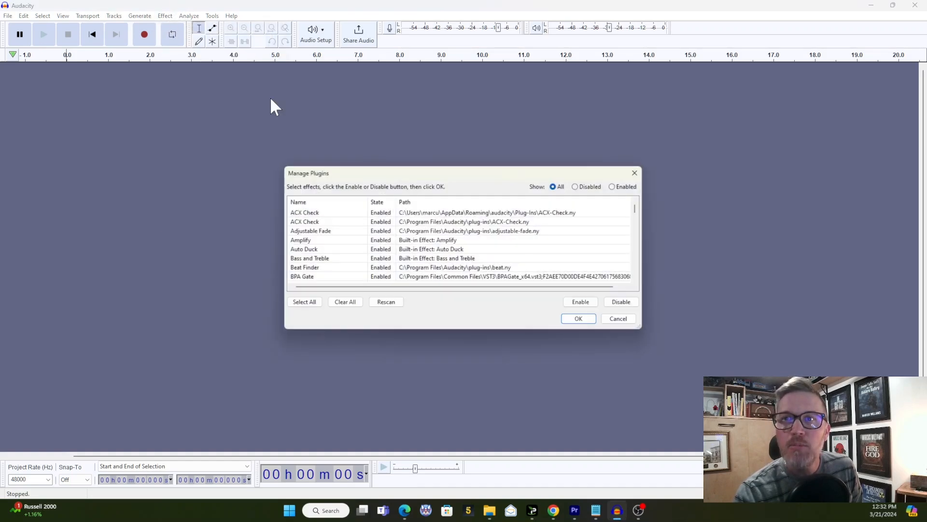
click(386, 303)
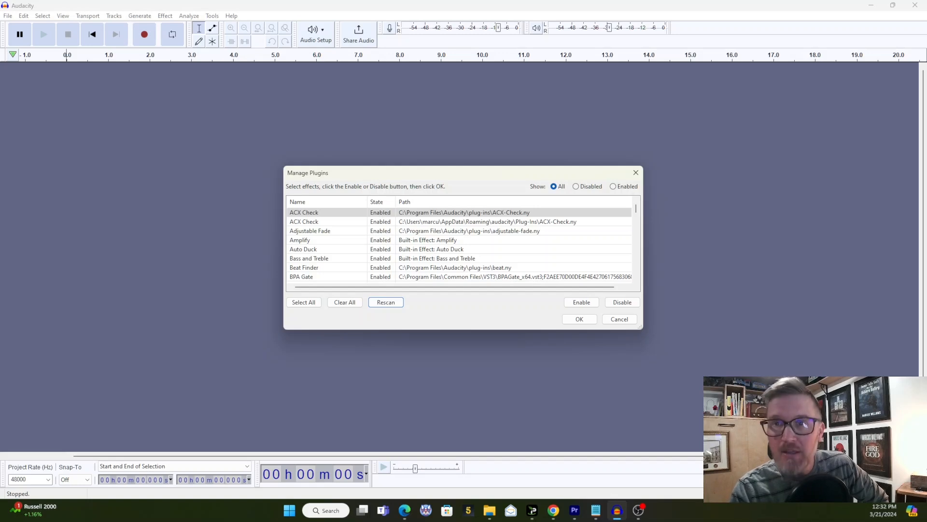
Locate the IVGI2 entries in the plugin list and confirm the plugin settings.
scroll(360, 239, down, 2)
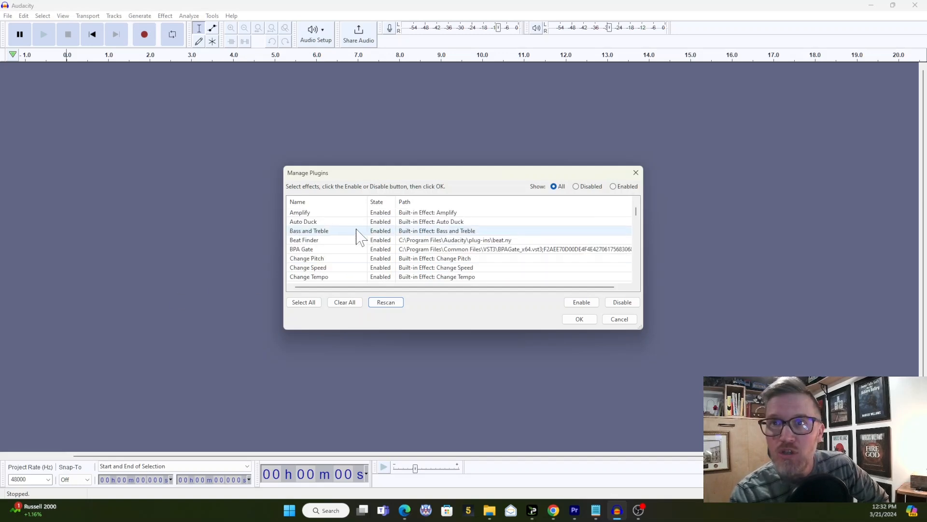
scroll(355, 237, down, 3)
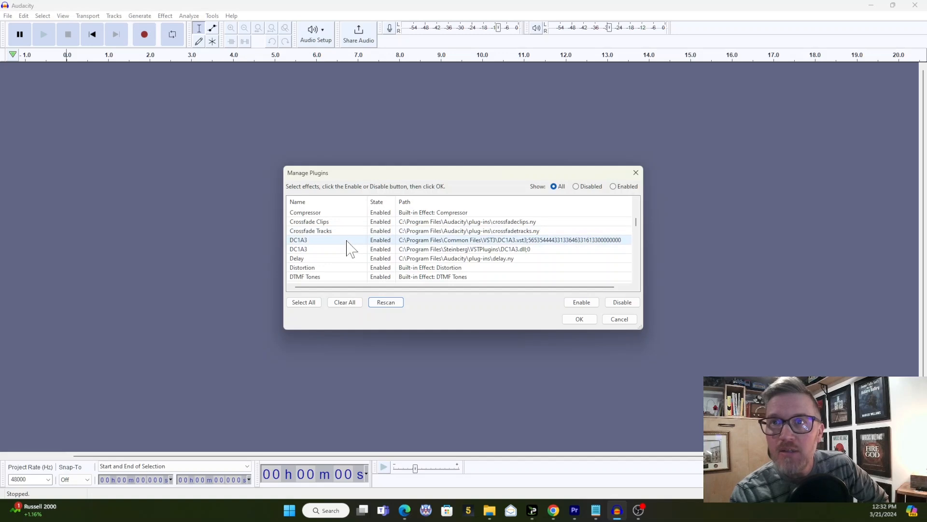
scroll(351, 249, down, 2)
scroll(348, 227, down, 2)
key(alt+Tab)
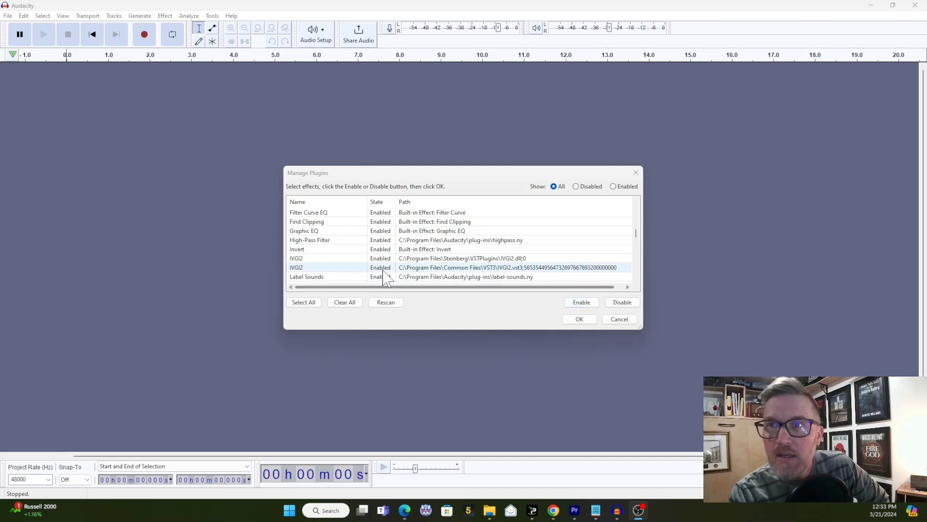
click(581, 322)
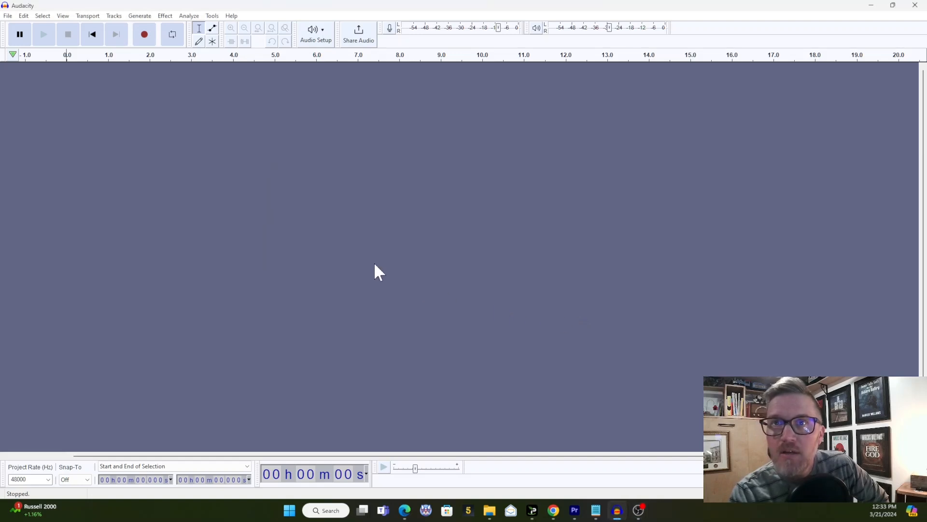
Record a voice clip about 8 seconds long on a new mono track.
click(144, 34)
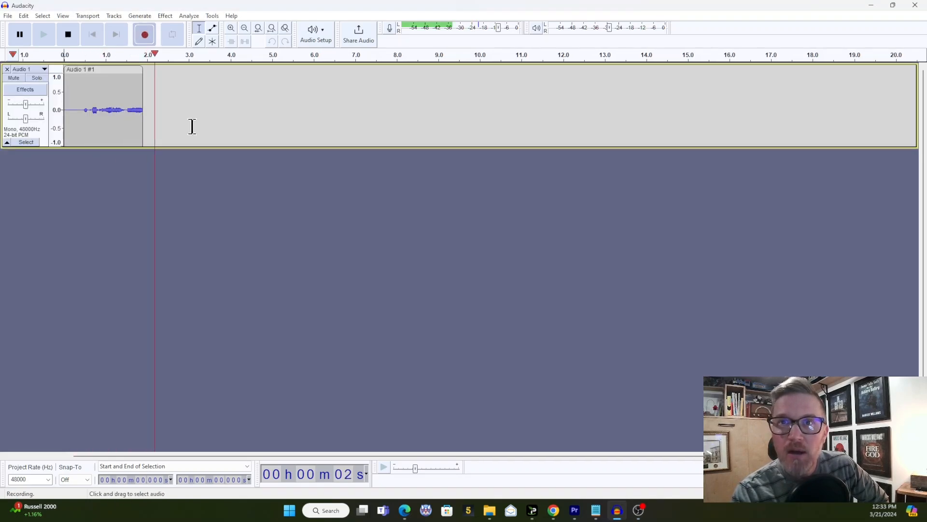
click(68, 34)
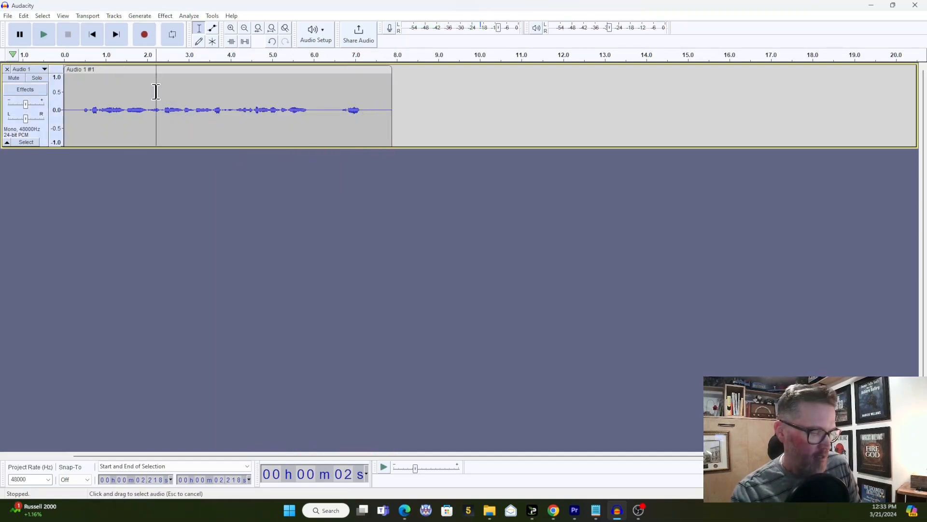
Apply the Klanghelm IVGI2 effect with its default settings to the entire recorded clip.
double_click(166, 93)
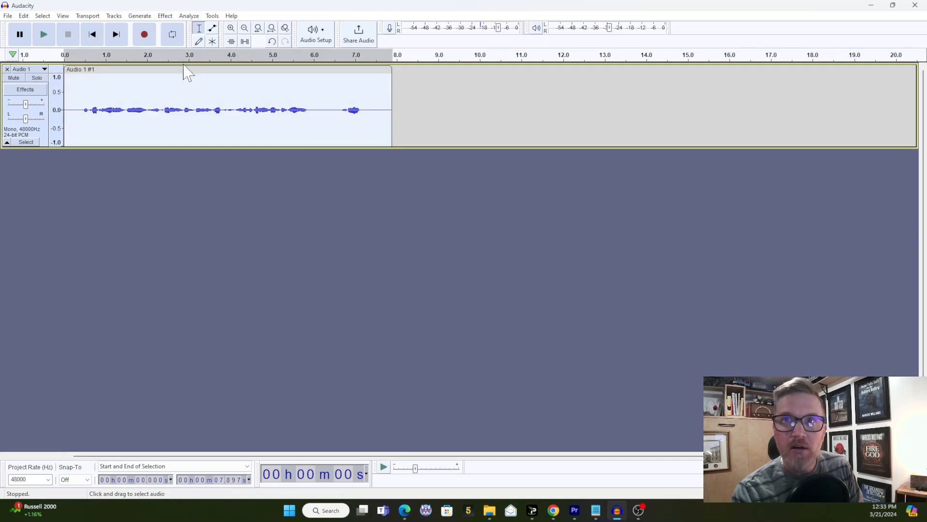
click(166, 16)
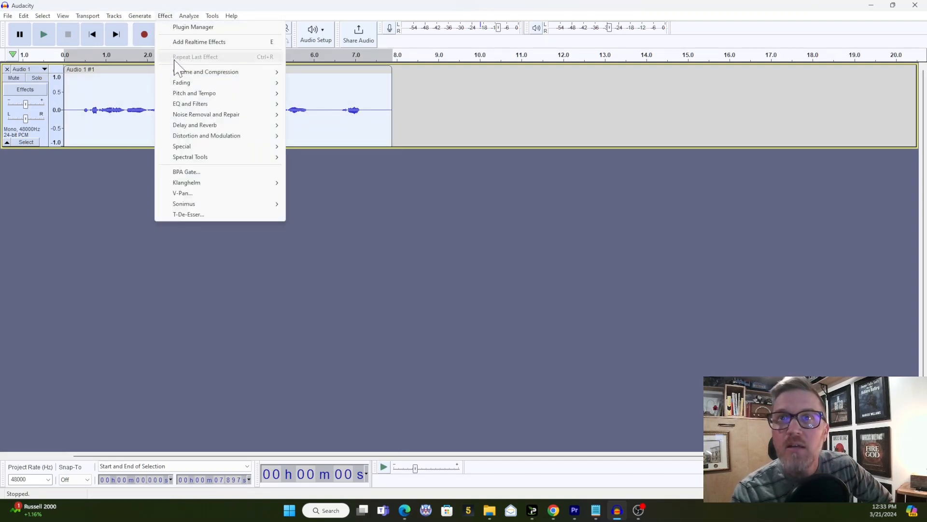
mouse_move(211, 184)
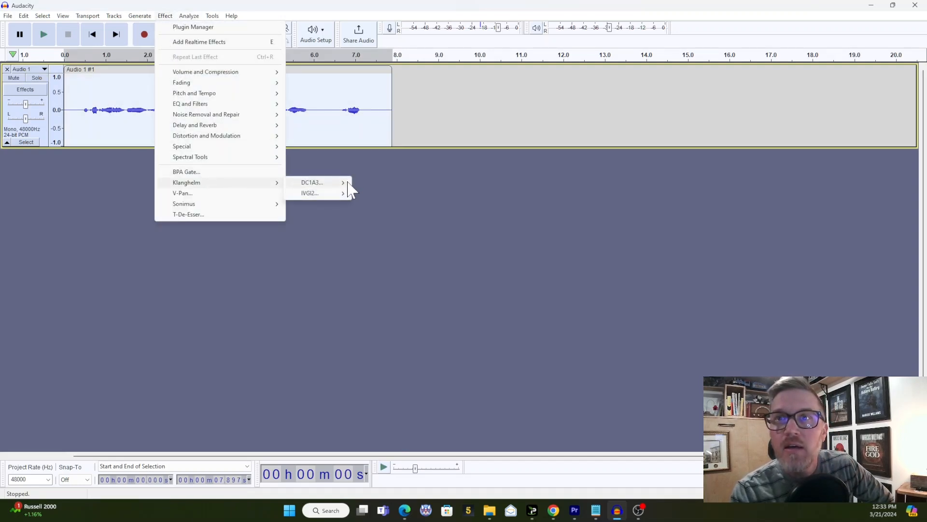
mouse_move(340, 193)
click(392, 193)
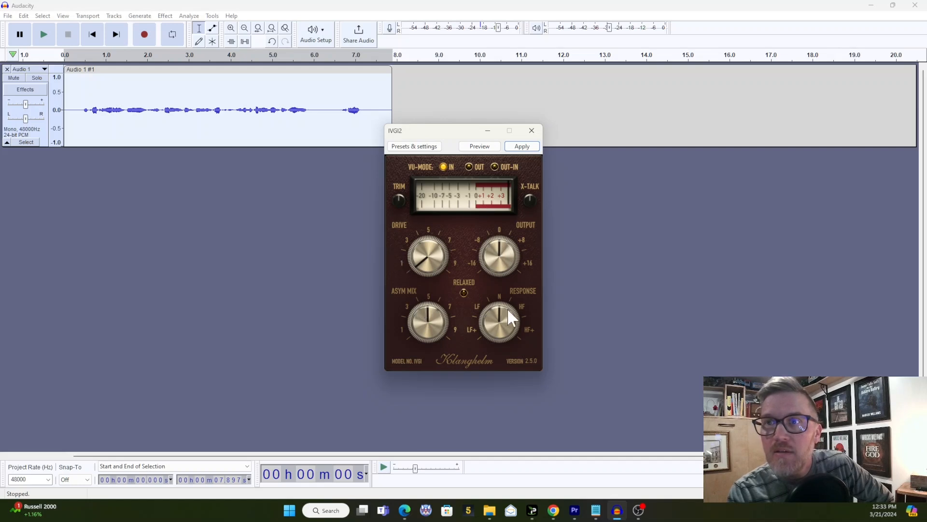
click(521, 146)
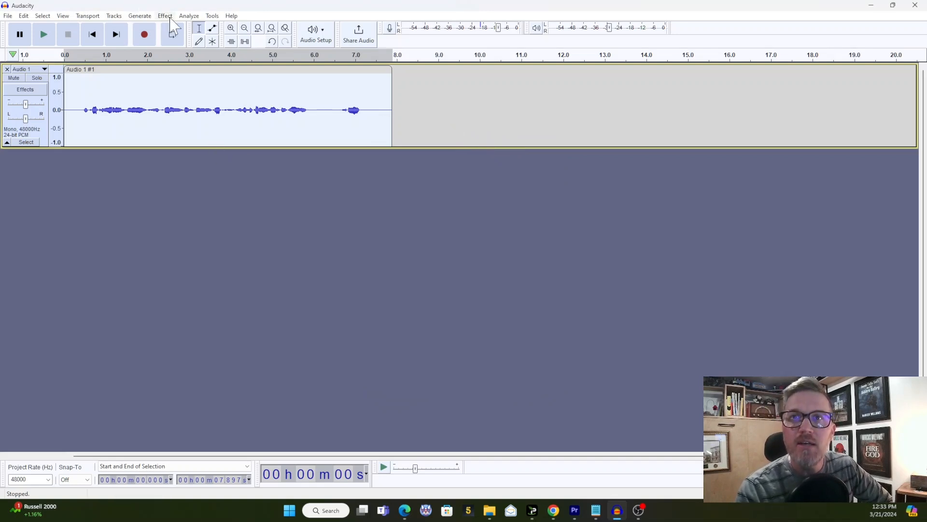
Switch to the Audacity Support audiobook mastering page in the browser and open the Audiobook-Mastering-Macro.txt file.
key(alt+Tab)
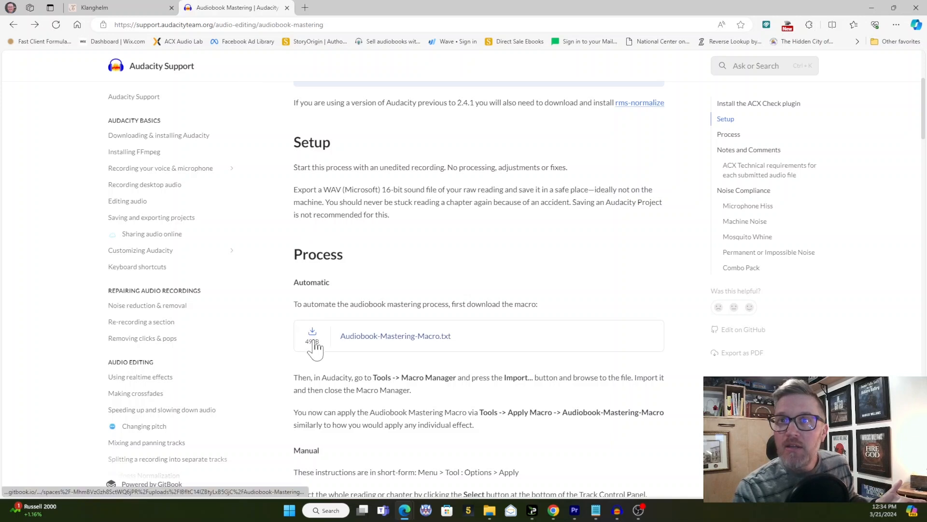
scroll(316, 345, down, 1)
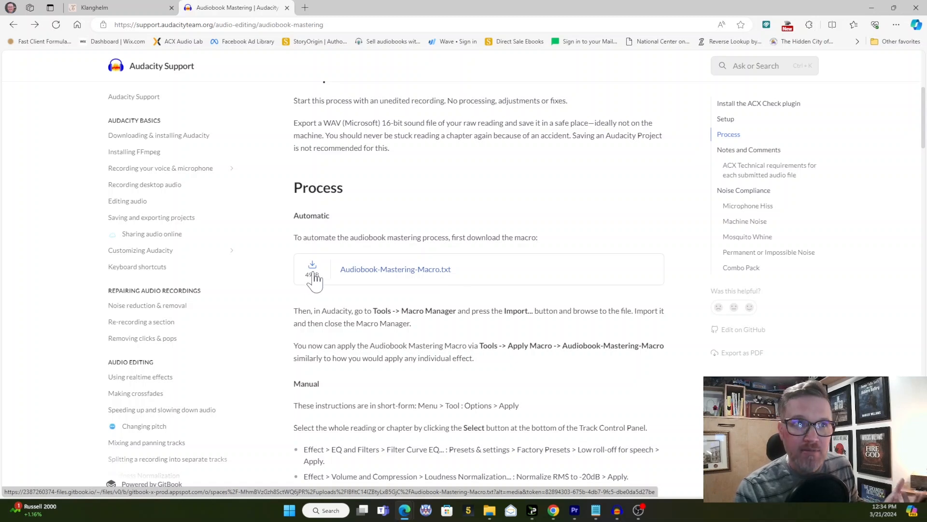
click(313, 273)
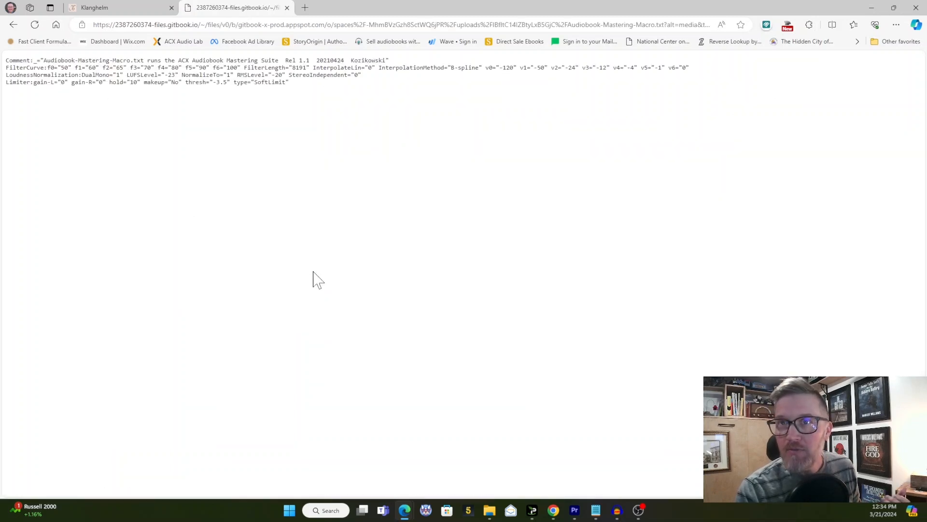
Select the entire macro text and bring up the Audiobook-Mastering-Macro document in Notepad.
drag(289, 83, 5, 59)
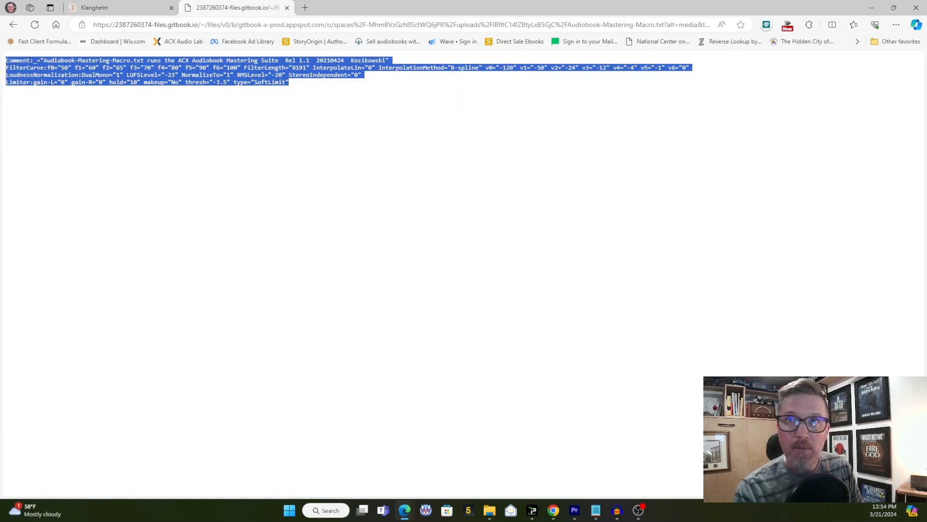
click(596, 513)
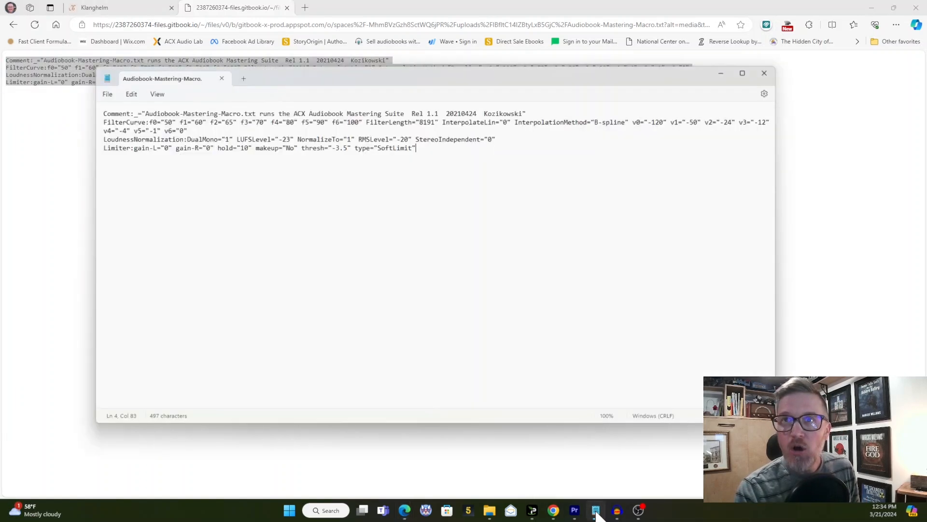
drag(284, 77, 302, 64)
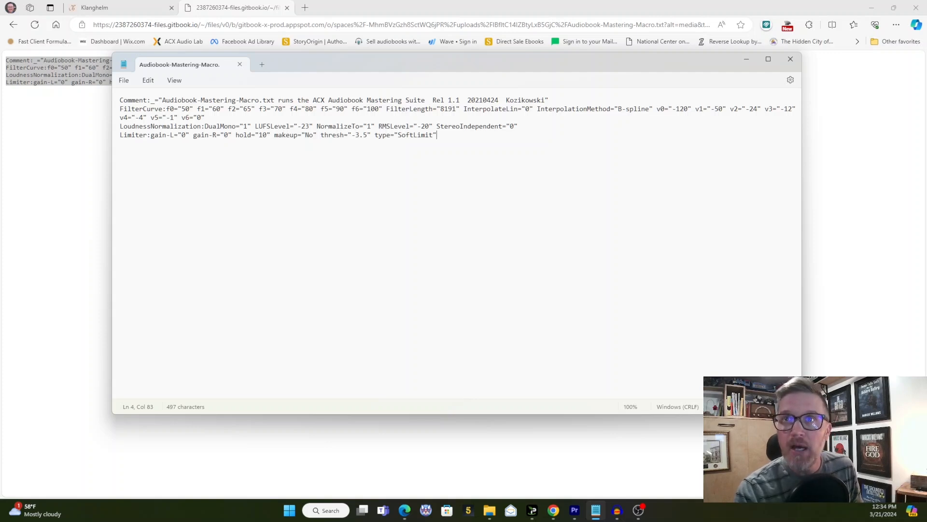
click(124, 80)
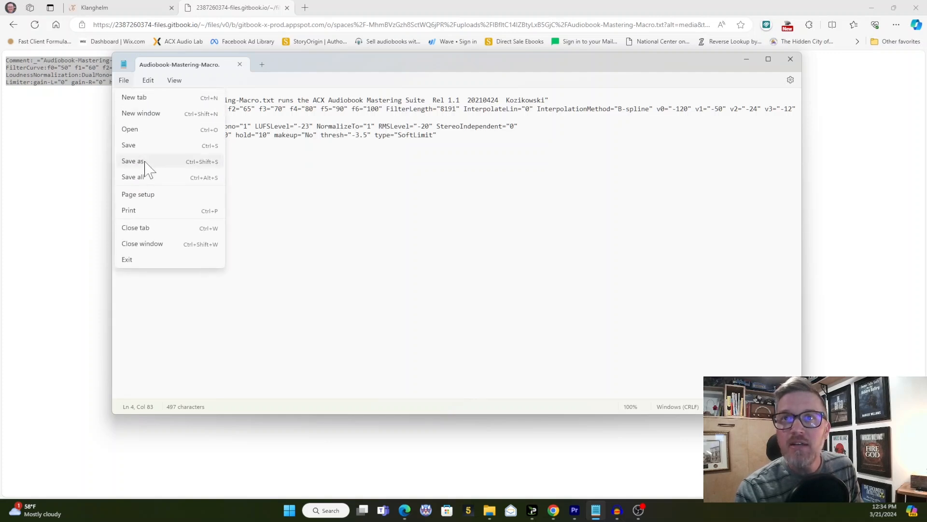
click(144, 164)
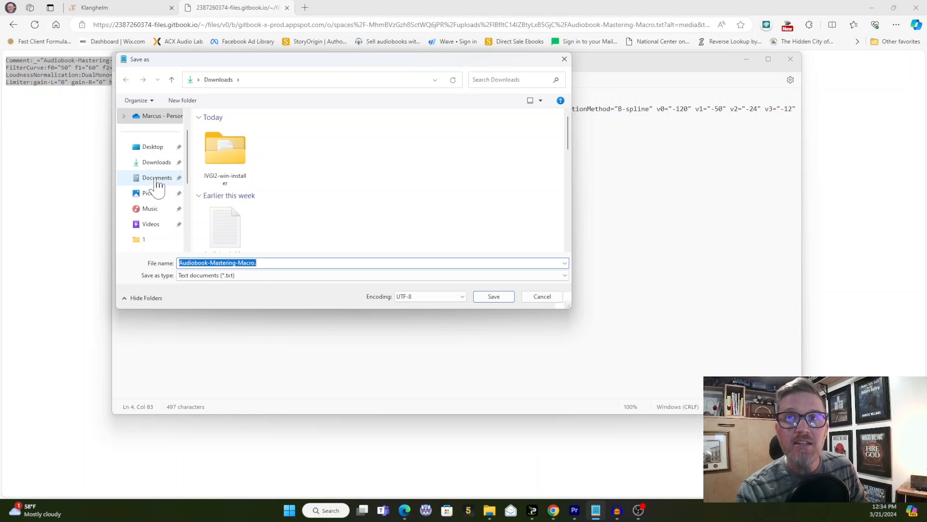
click(541, 297)
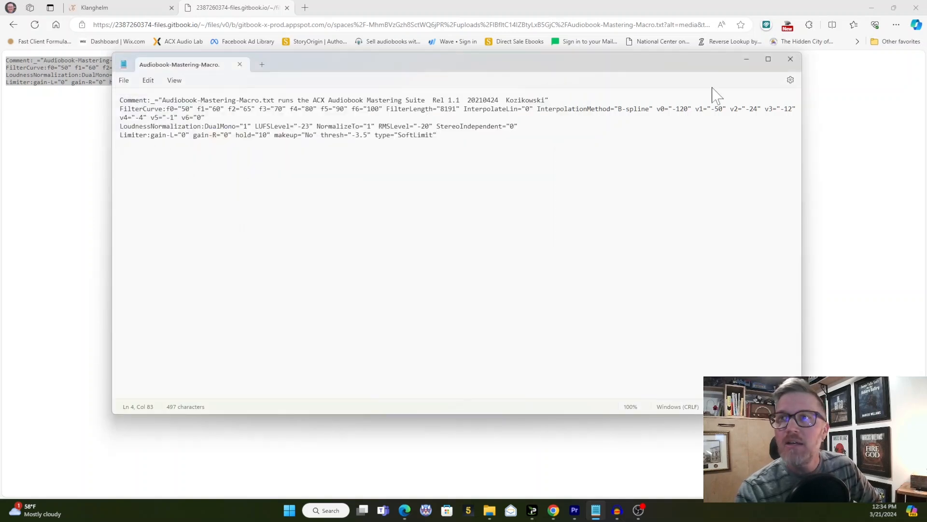
Close the macro text document in Notepad, switch to Audacity and open the Macro Manager.
click(790, 59)
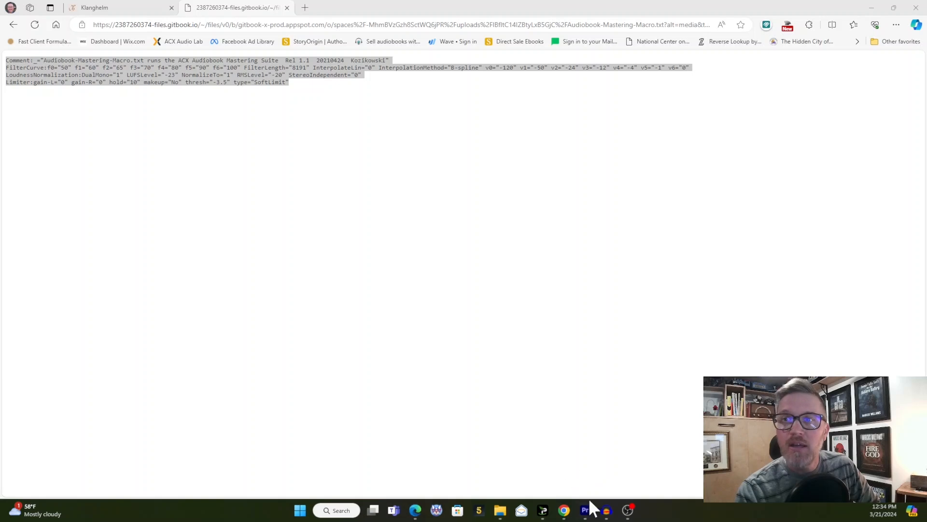
click(608, 512)
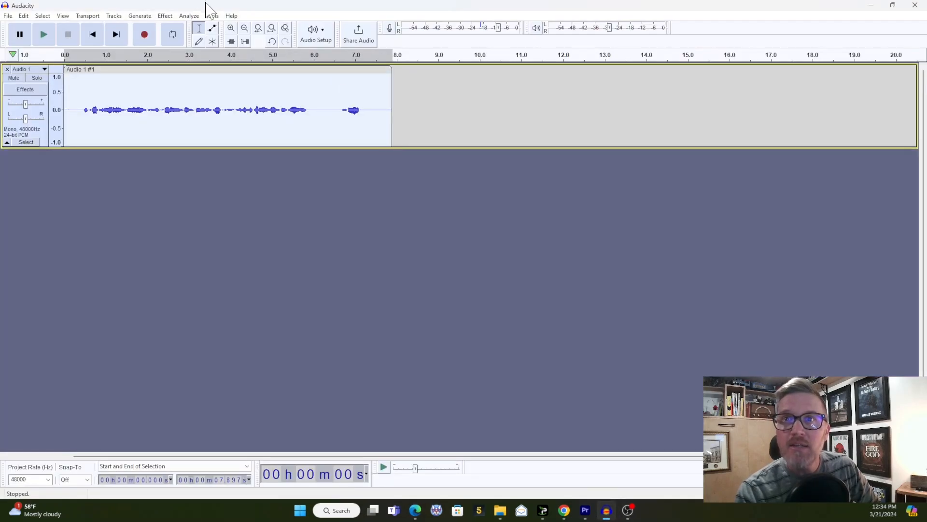
click(212, 16)
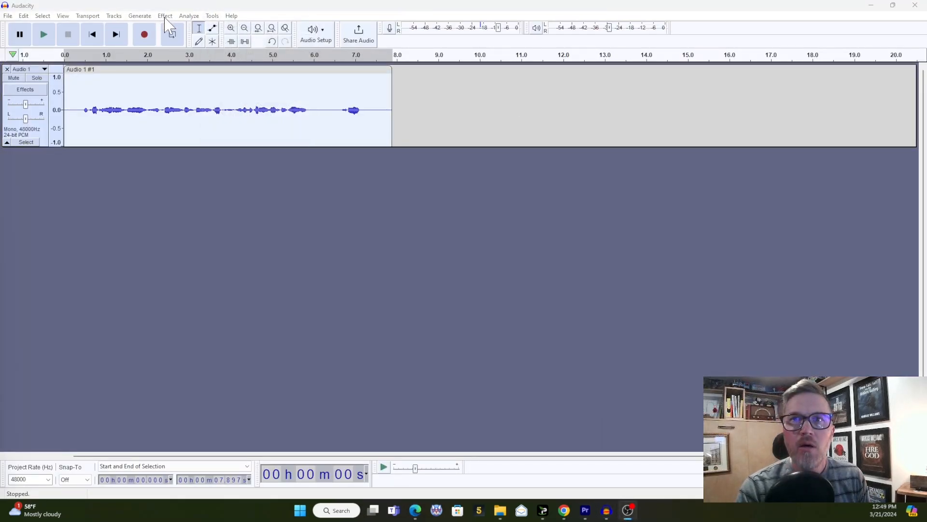
click(190, 18)
mouse_move(211, 17)
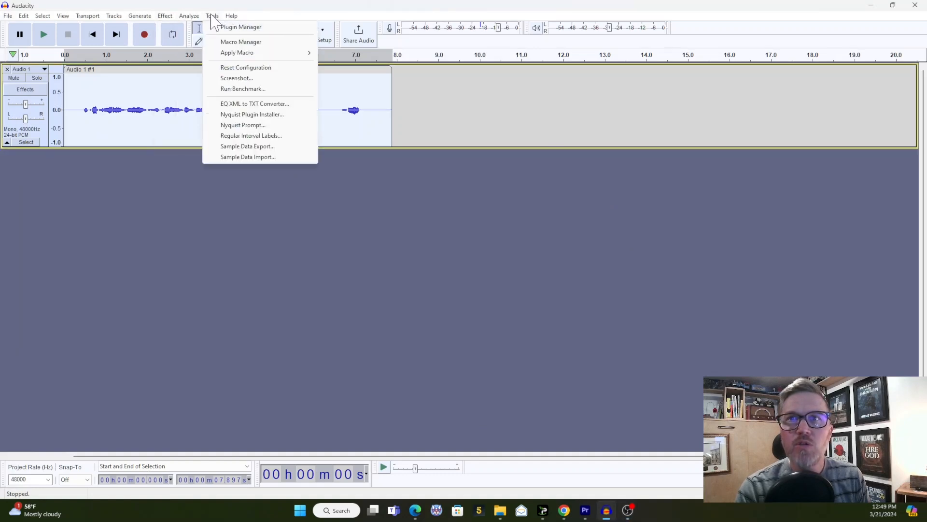
click(230, 44)
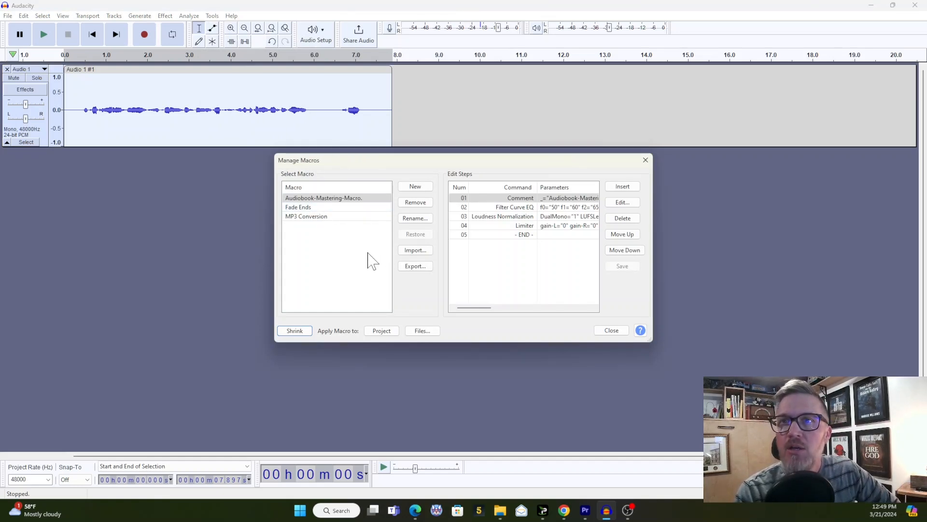
Import the Audiobook-Mastering-Macro text file from the Downloads folder, replacing the existing macro of the same name.
click(409, 250)
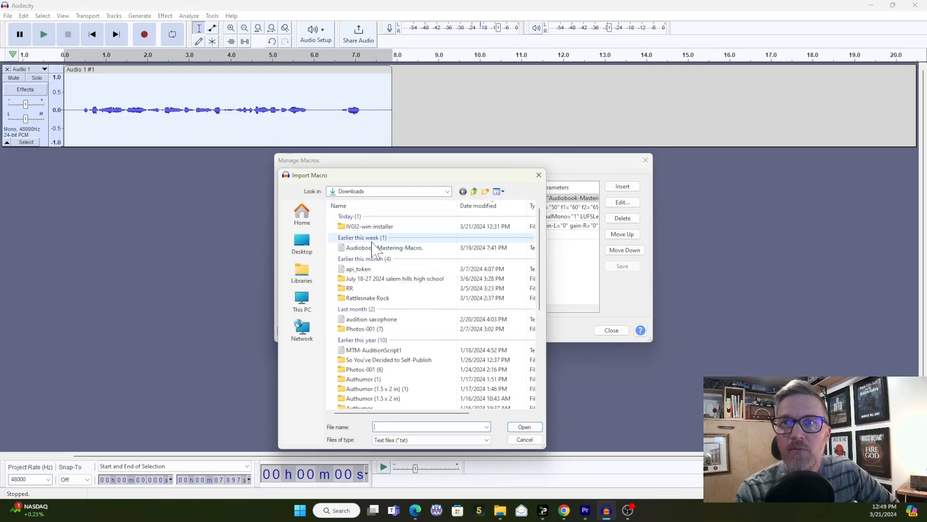
click(373, 248)
click(516, 425)
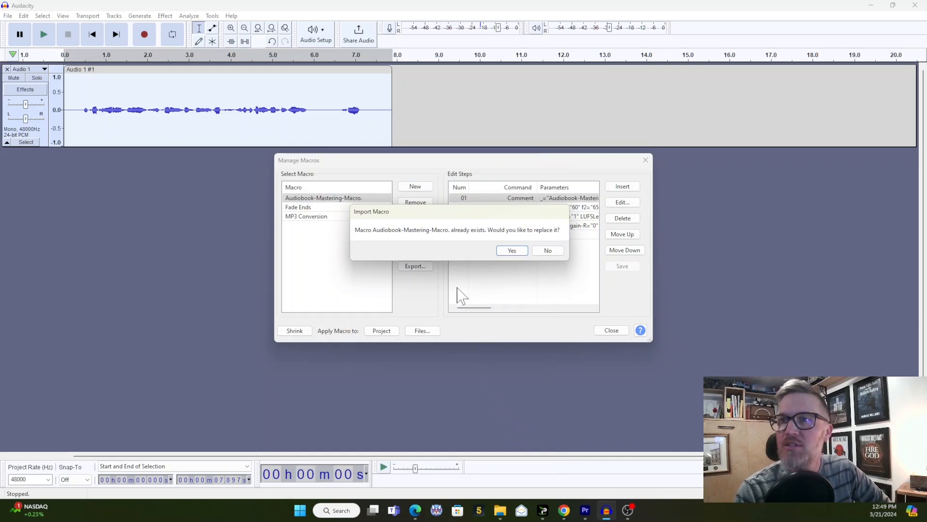
click(512, 250)
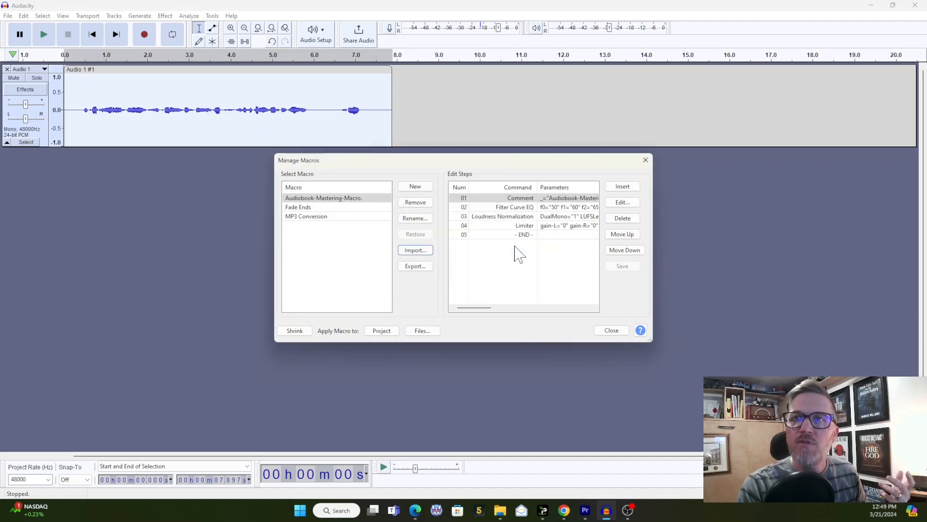
Examine the Audiobook-Mastering-Macro's commands and parameters in the macro list, and close the Macro Manager.
click(338, 208)
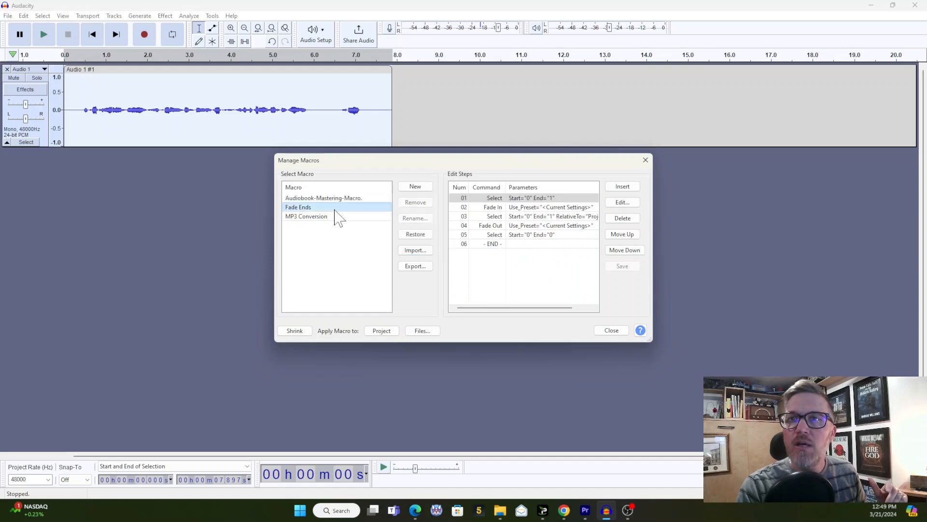
click(339, 198)
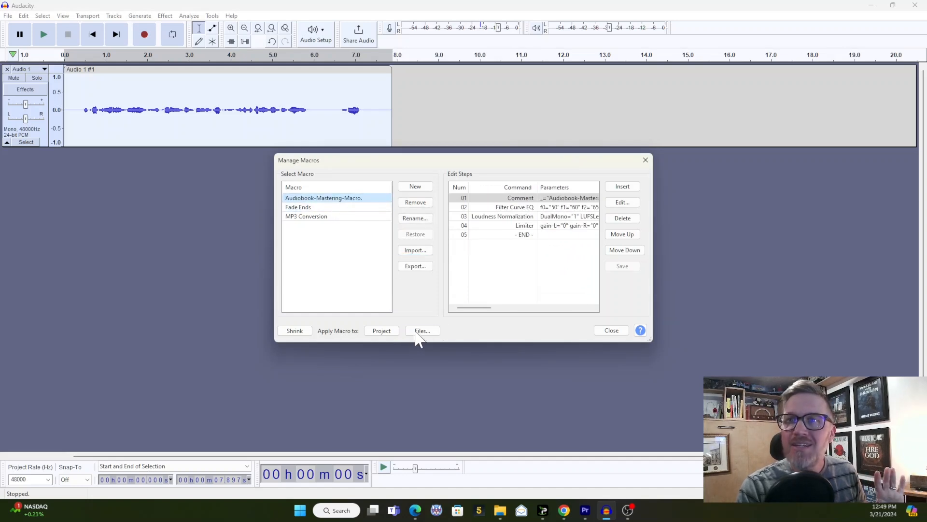
drag(469, 306, 476, 316)
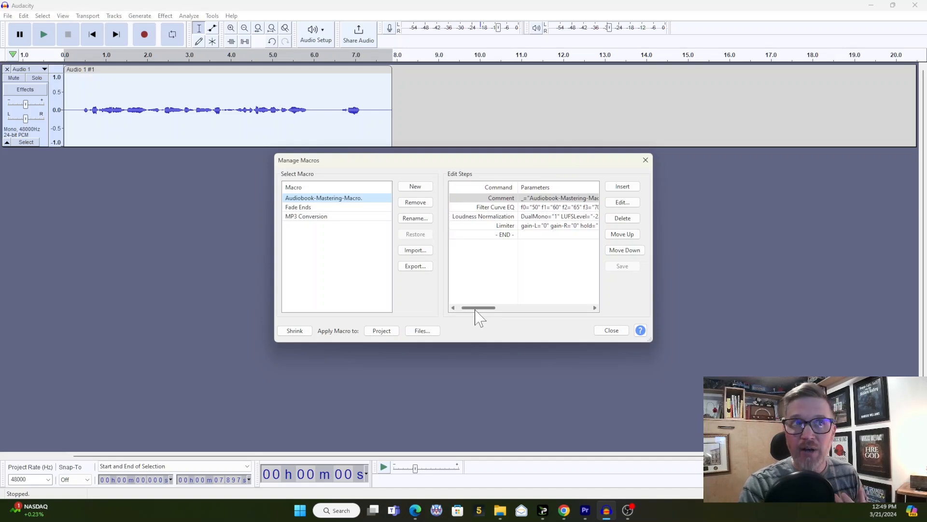
drag(476, 312, 485, 311)
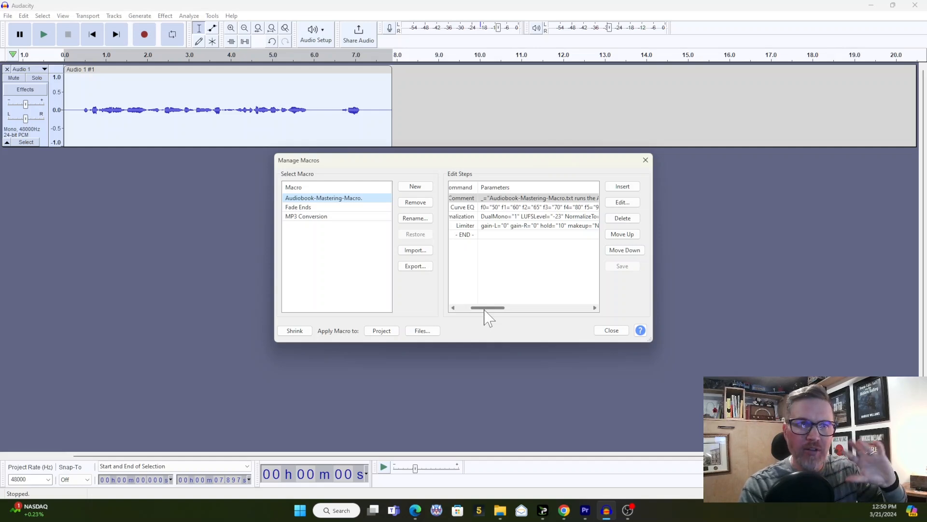
drag(484, 309, 484, 312)
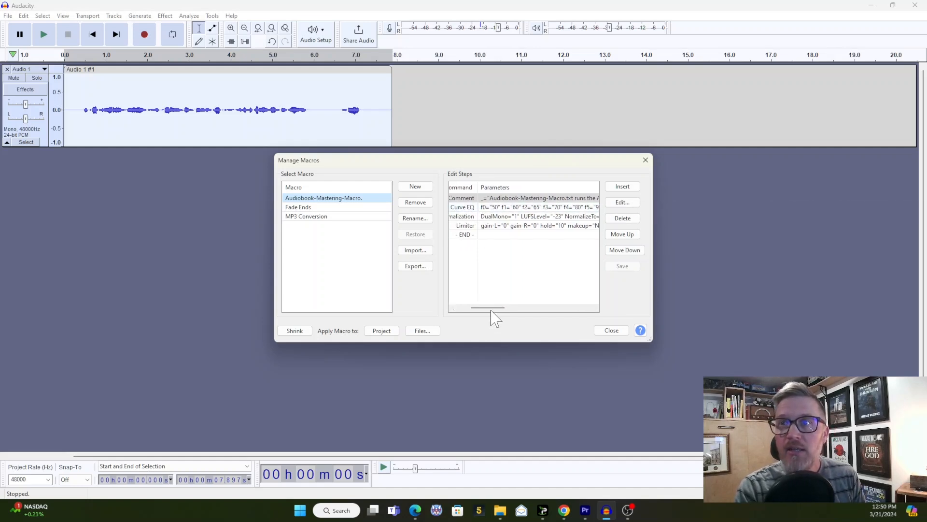
drag(502, 308, 498, 309)
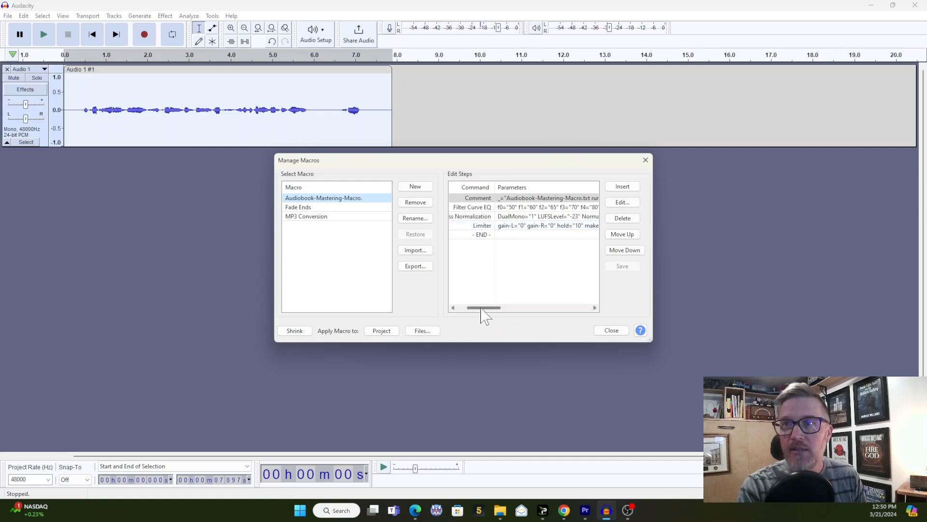
mouse_move(485, 308)
mouse_down()
mouse_move(501, 308)
mouse_move(472, 309)
mouse_up()
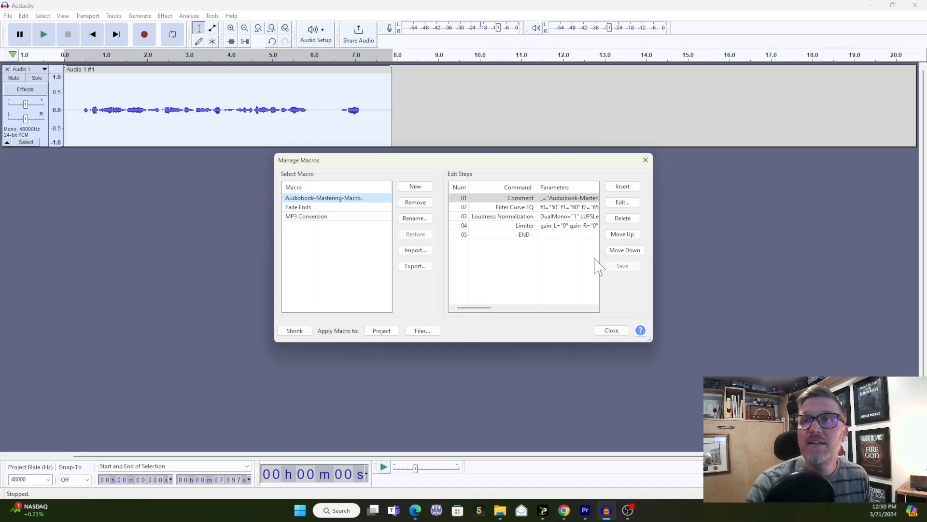
click(618, 333)
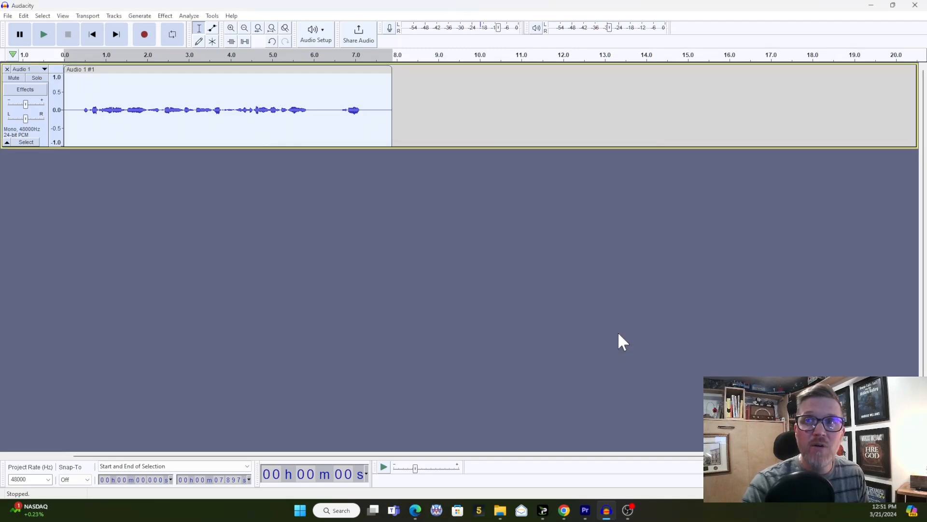